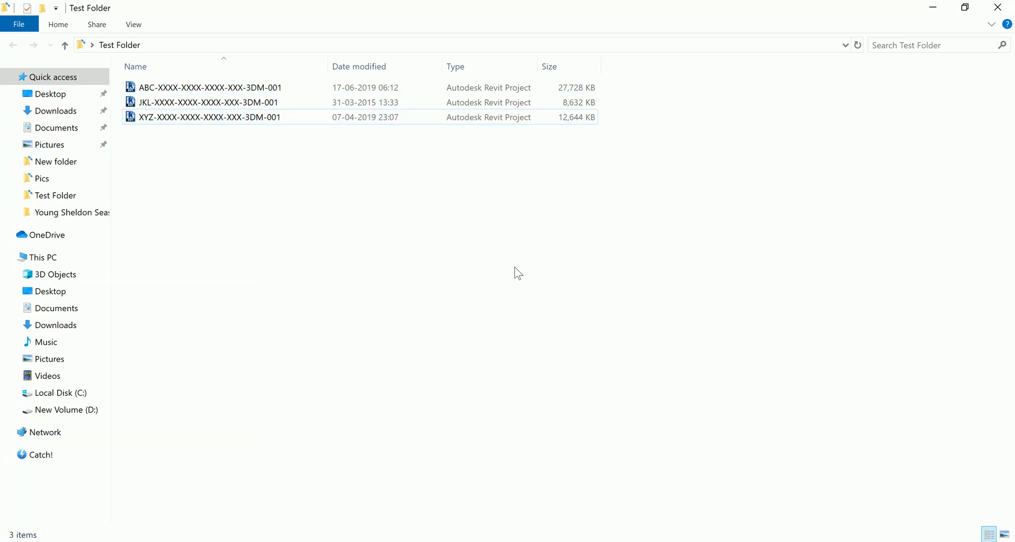
- Open the ABC Revit project file in Notepad and move the window toward the centre
{"action": "left_click", "coordinate": [597, 274]}
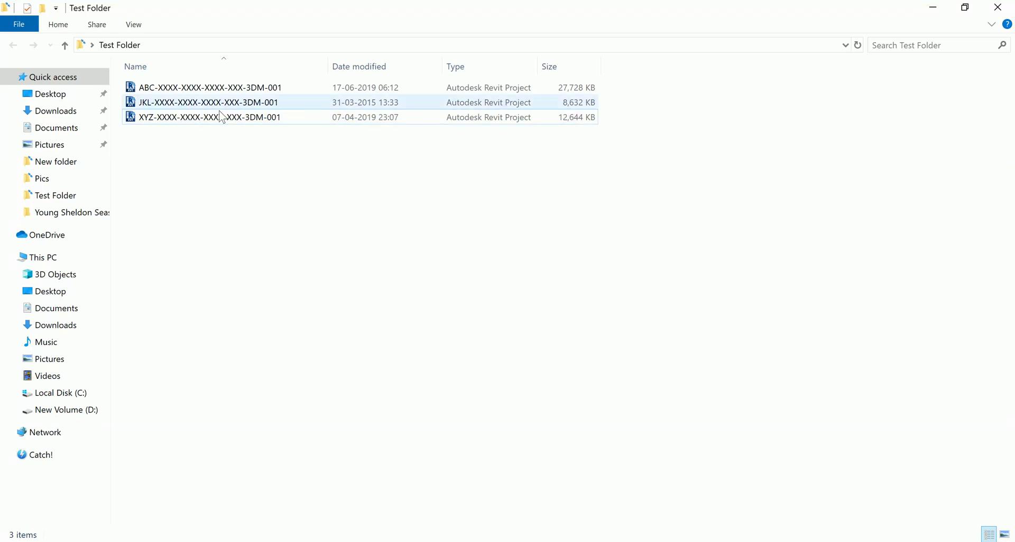
{"action": "left_click", "coordinate": [211, 91]}
{"action": "right_click", "coordinate": [213, 95]}
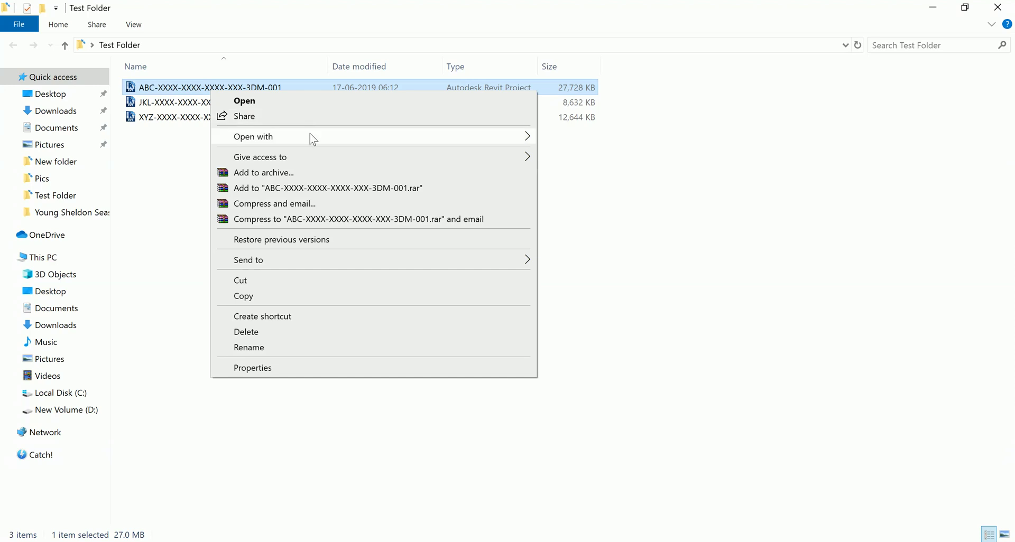
{"action": "mouse_move", "coordinate": [365, 136]}
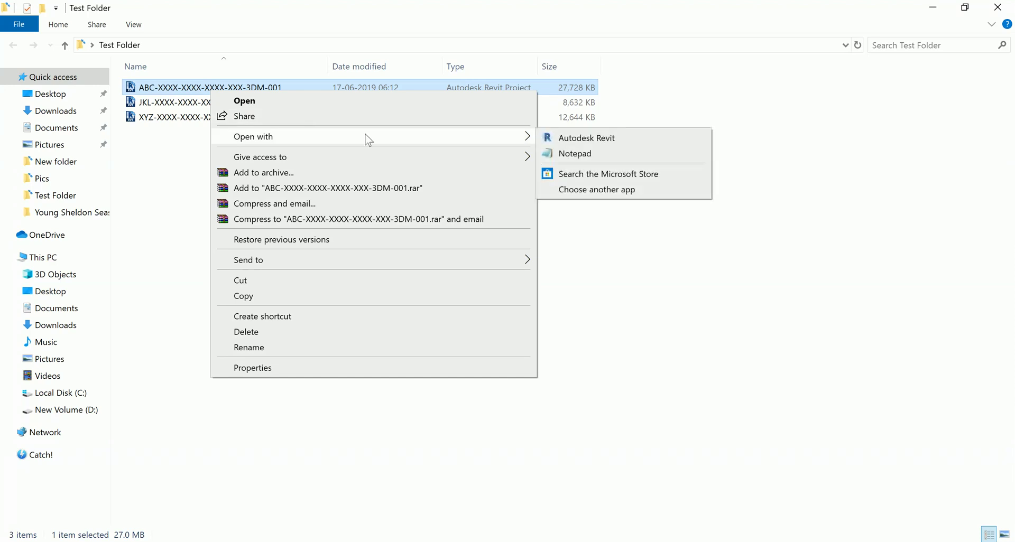
{"action": "left_click", "coordinate": [555, 153]}
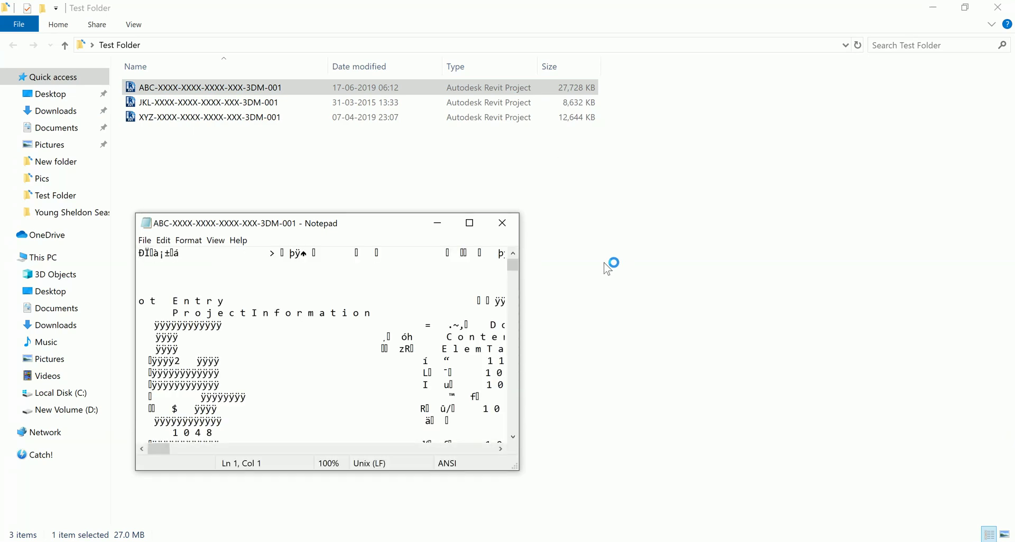
{"action": "left_click_drag", "start_coordinate": [388, 230], "coordinate": [570, 185]}
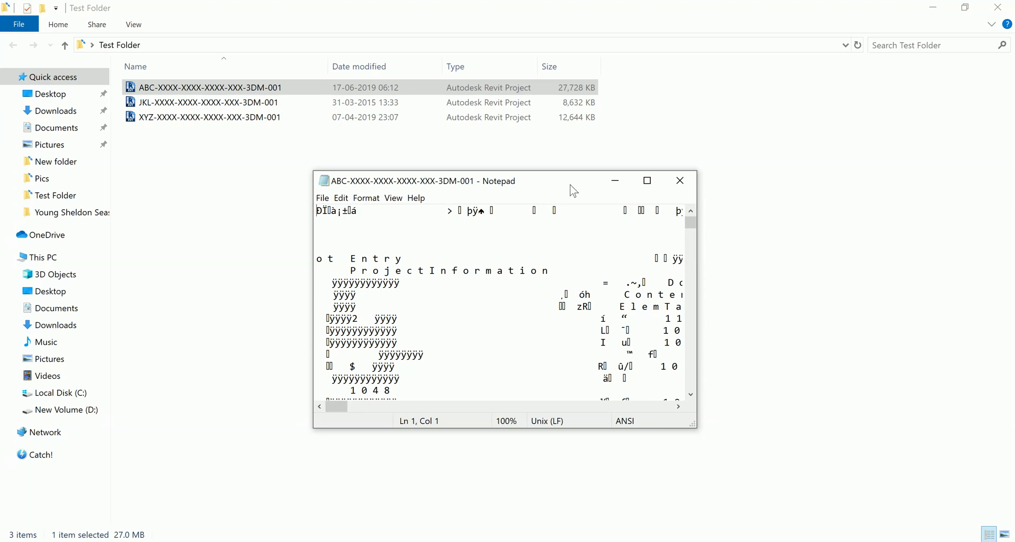
- Find 'B U I L D' in the ABC file and highlight the 'Revit 2018' version text
{"action": "key", "text": "ctrl+f"}
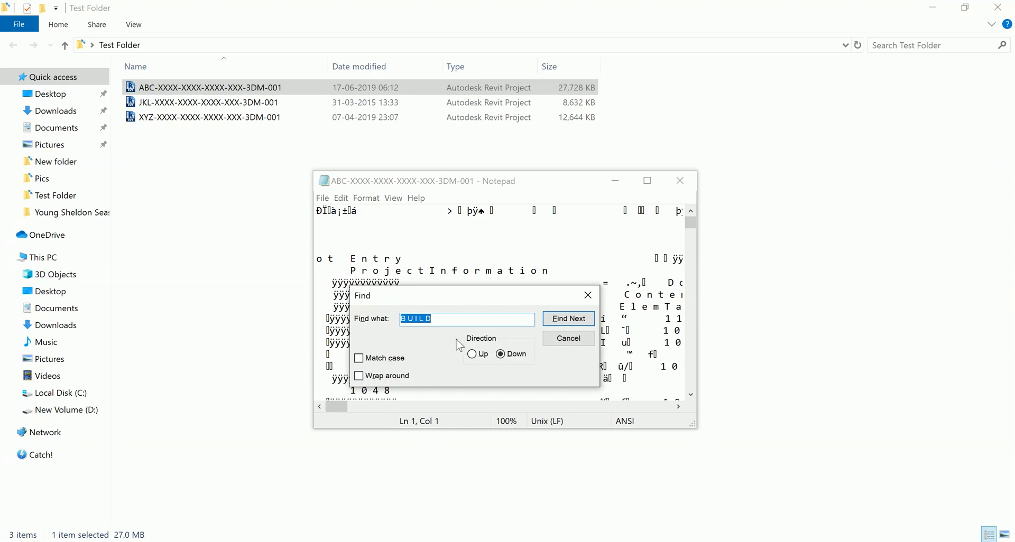
{"action": "left_click", "coordinate": [442, 320]}
{"action": "left_click", "coordinate": [568, 328]}
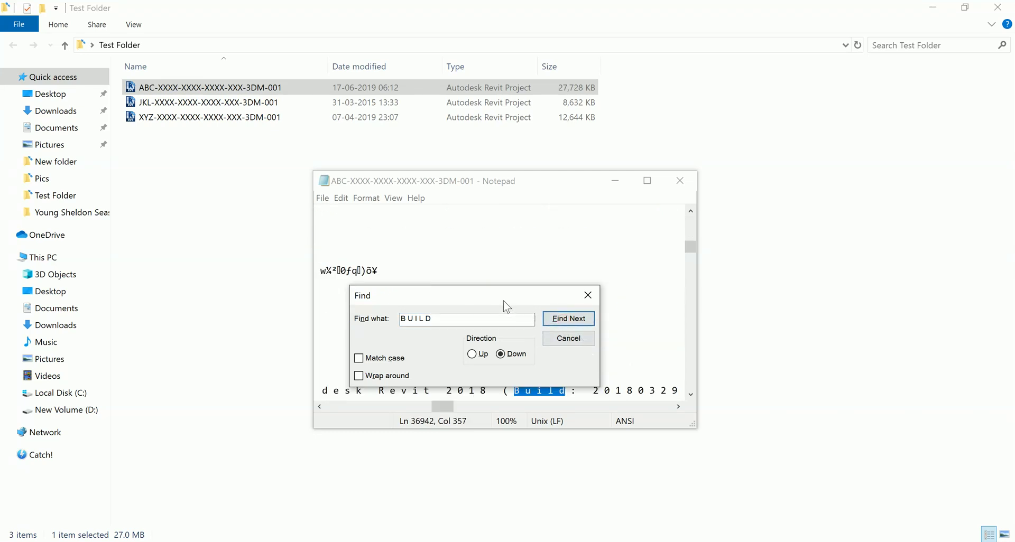
{"action": "mouse_move", "coordinate": [505, 303]}
{"action": "left_mouse_down"}
{"action": "mouse_move", "coordinate": [579, 318]}
{"action": "mouse_move", "coordinate": [862, 285]}
{"action": "left_mouse_up"}
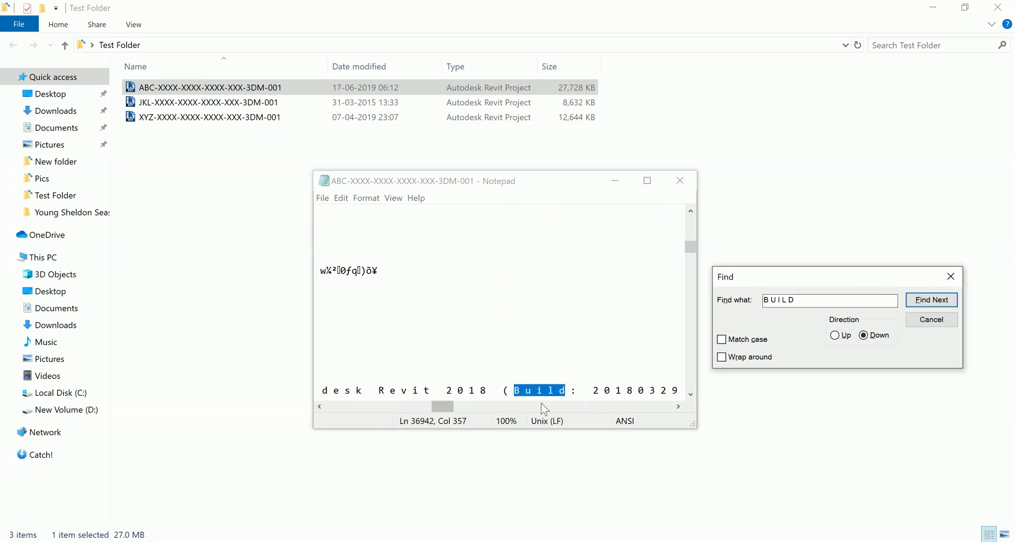
{"action": "left_click", "coordinate": [491, 392]}
{"action": "left_click_drag", "start_coordinate": [376, 391], "coordinate": [486, 393]}
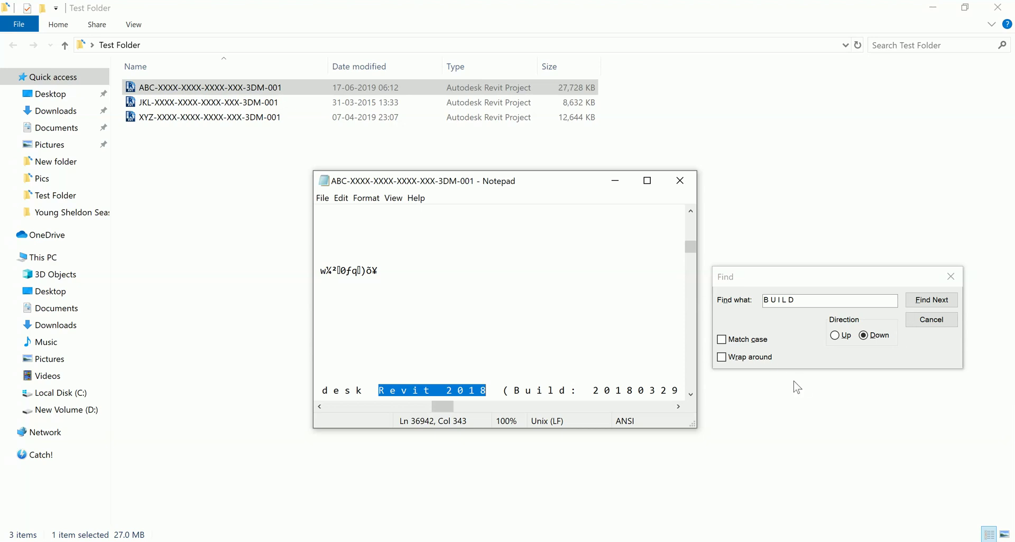
- Close the ABC file in Notepad and open the JKL project file in Notepad
{"action": "left_click", "coordinate": [951, 276]}
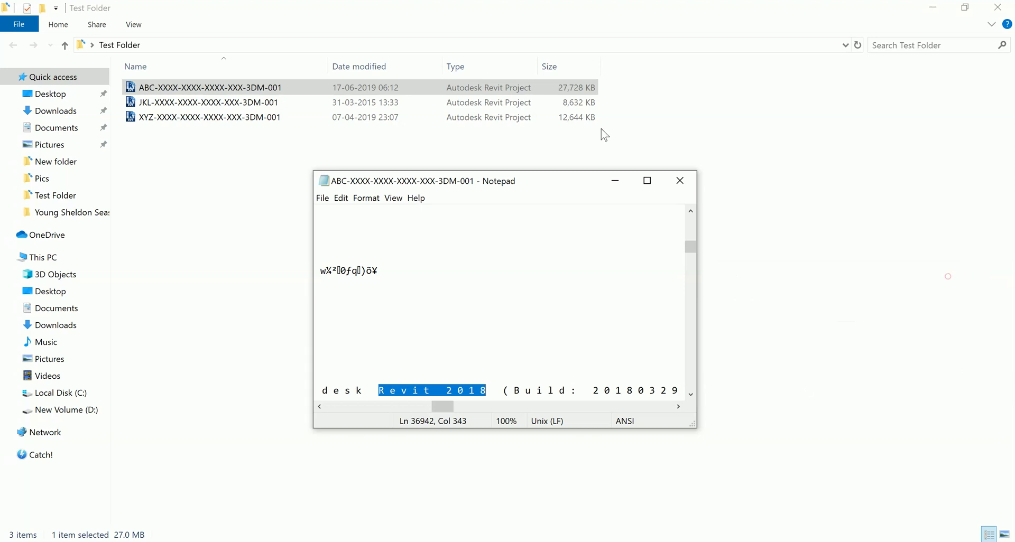
{"action": "left_click", "coordinate": [681, 181]}
{"action": "left_click", "coordinate": [172, 102]}
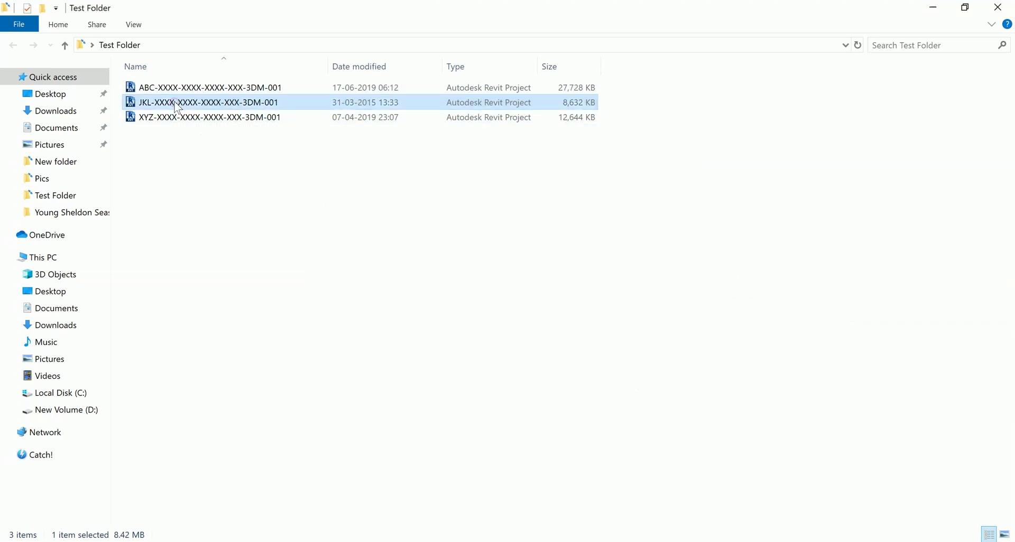
{"action": "right_click", "coordinate": [174, 103]}
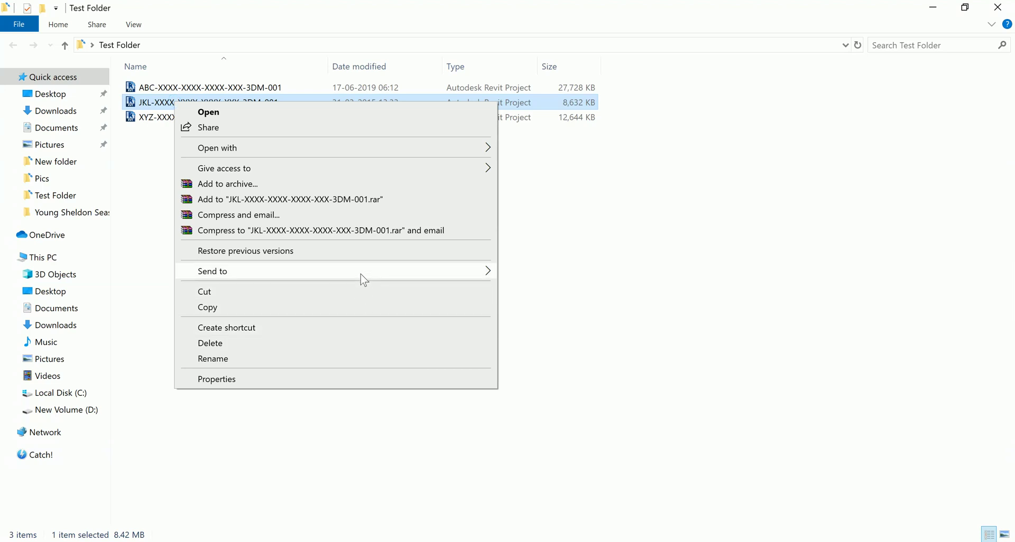
{"action": "mouse_move", "coordinate": [217, 148]}
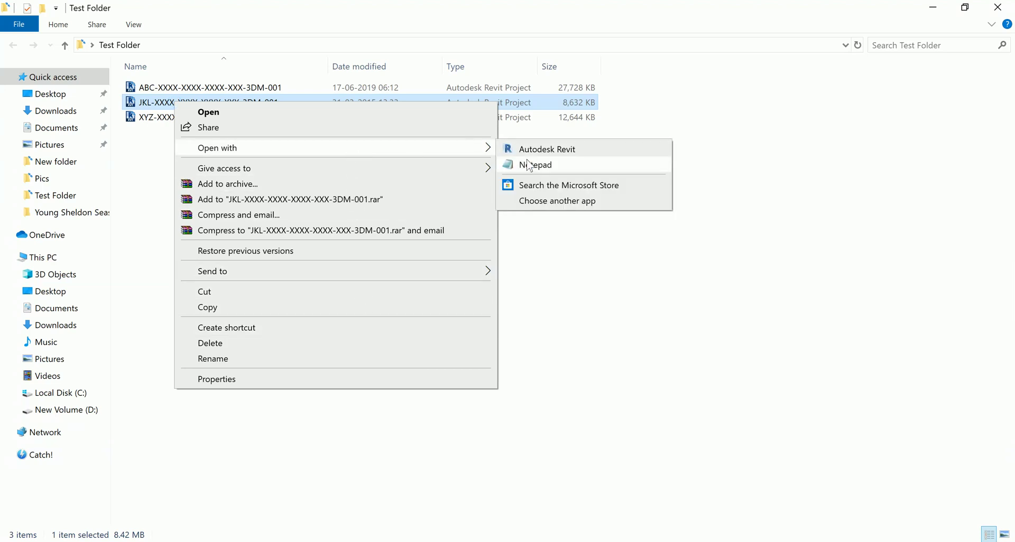
{"action": "left_click", "coordinate": [536, 169]}
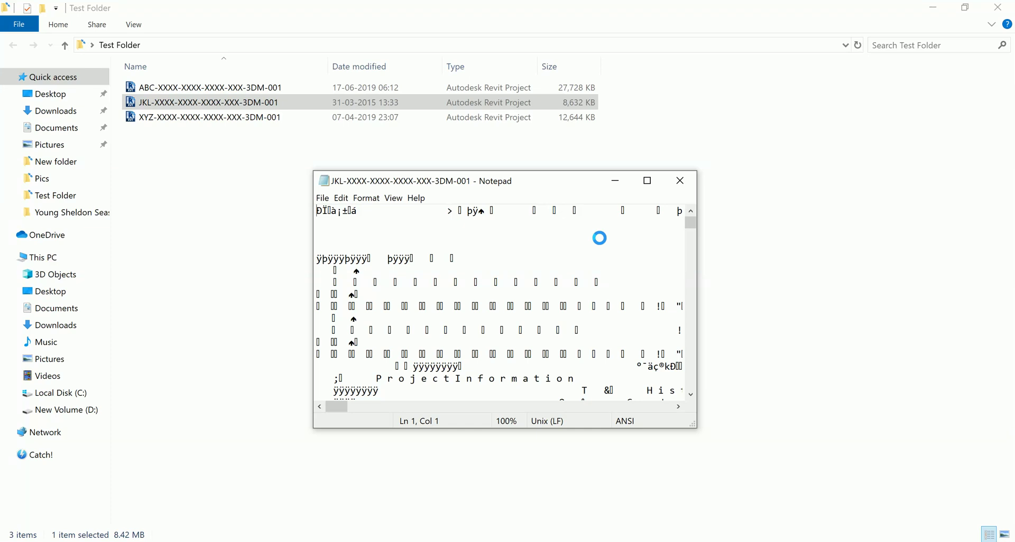
- Find 'B U I L D' in JKL, highlight 'Revit 2014', then close Notepad
{"action": "key", "text": "ctrl+f"}
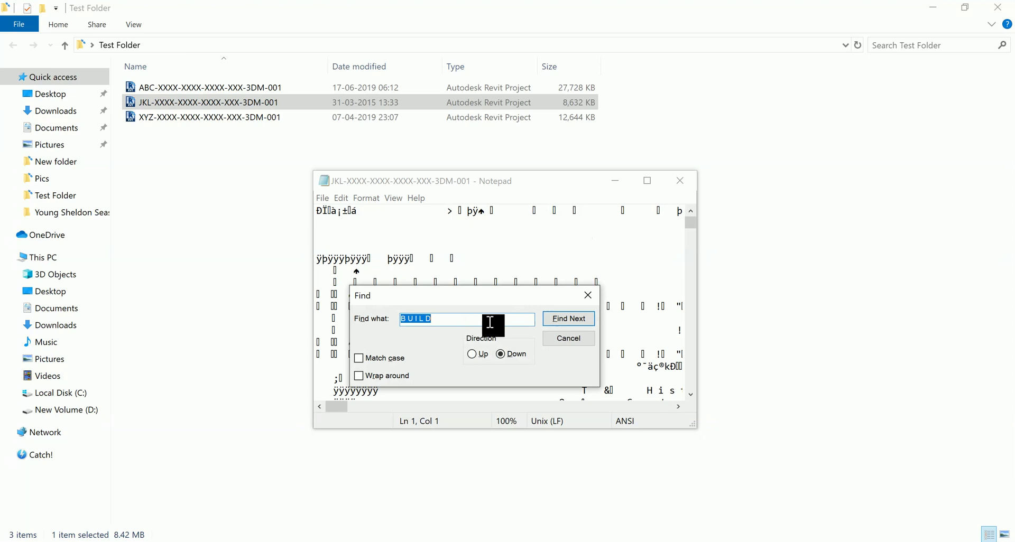
{"action": "left_click", "coordinate": [565, 323]}
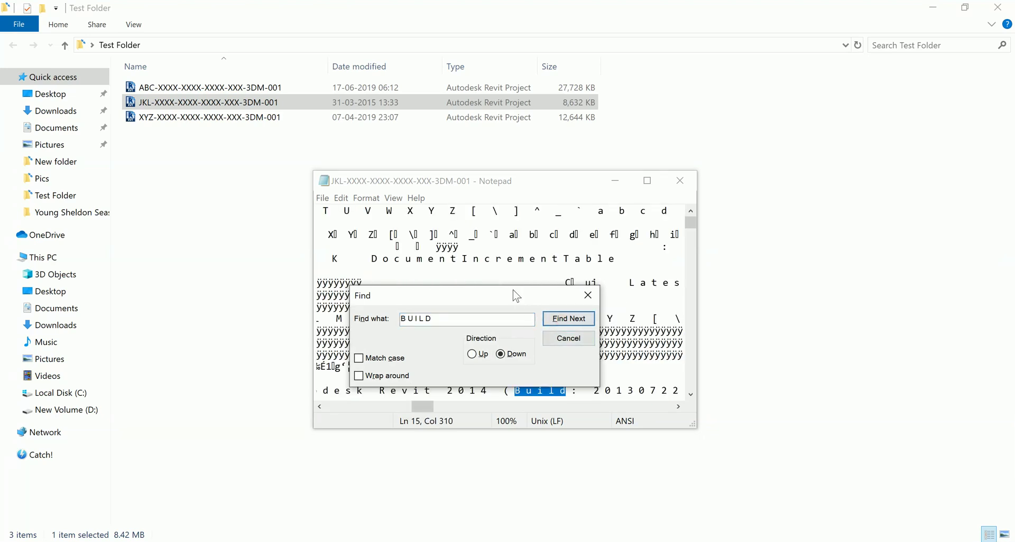
{"action": "mouse_move", "coordinate": [516, 296]}
{"action": "left_mouse_down"}
{"action": "mouse_move", "coordinate": [808, 234]}
{"action": "mouse_move", "coordinate": [942, 275]}
{"action": "left_mouse_up"}
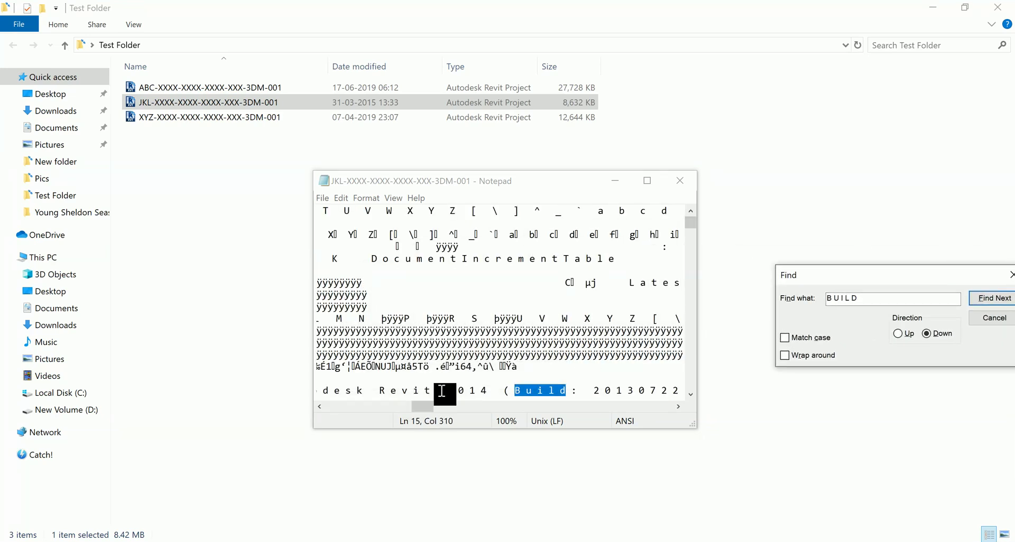
{"action": "left_click_drag", "start_coordinate": [379, 390], "coordinate": [486, 391]}
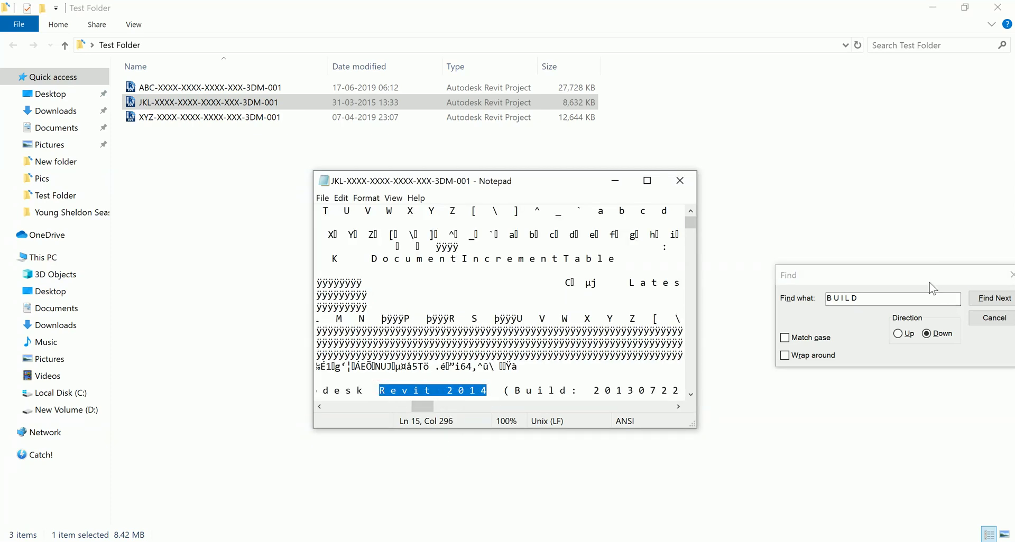
{"action": "left_click_drag", "start_coordinate": [928, 282], "coordinate": [754, 263]}
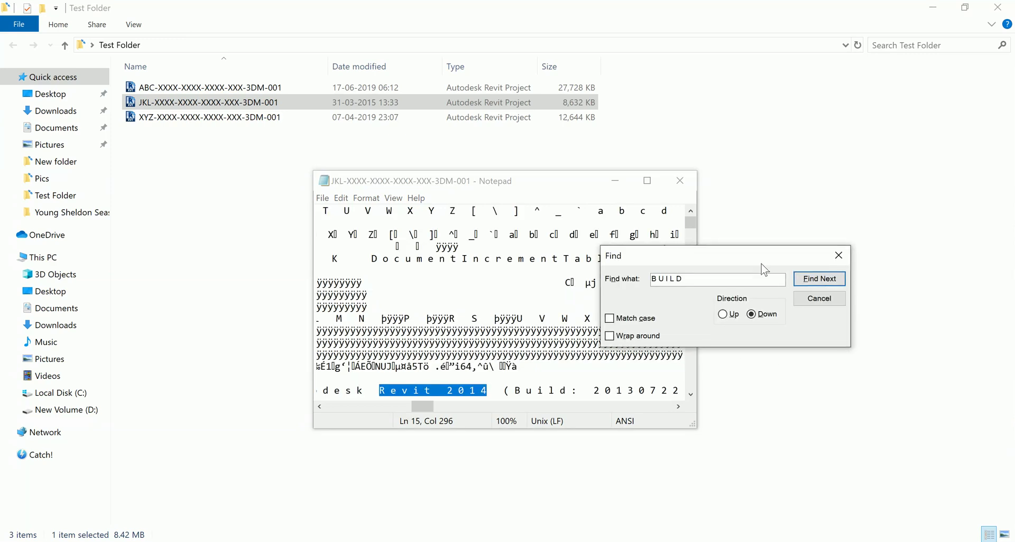
{"action": "left_click", "coordinate": [838, 255]}
{"action": "left_click", "coordinate": [682, 185]}
- Open the XYZ Revit project file in Notepad
{"action": "left_click", "coordinate": [217, 118]}
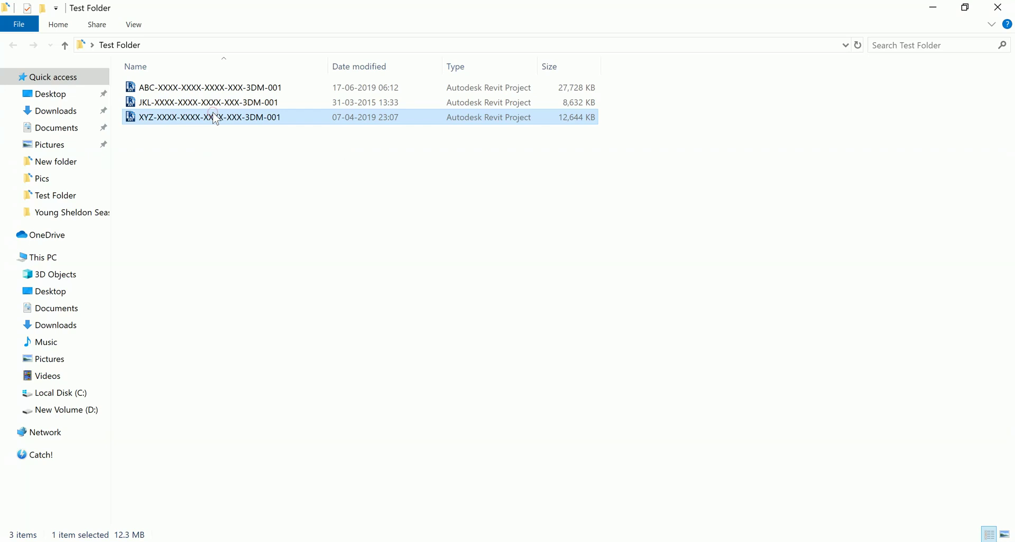
{"action": "right_click", "coordinate": [213, 112]}
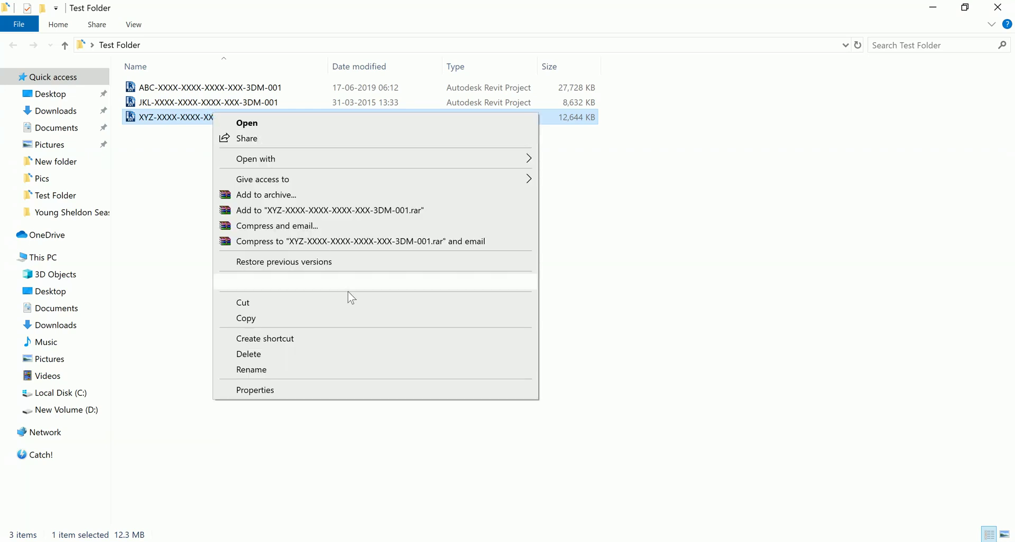
{"action": "mouse_move", "coordinate": [256, 159]}
{"action": "left_click", "coordinate": [580, 177]}
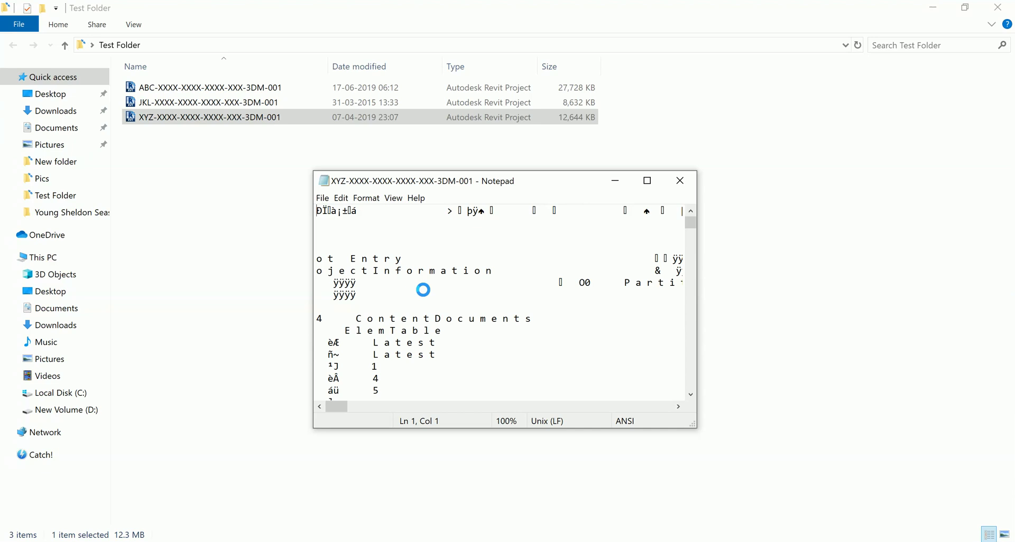
- Find 'B U I L D' in the XYZ file to reveal its Revit 2018 version
{"action": "key", "text": "ctrl+f"}
{"action": "left_click", "coordinate": [554, 320]}
{"action": "left_click_drag", "start_coordinate": [514, 304], "coordinate": [862, 316]}
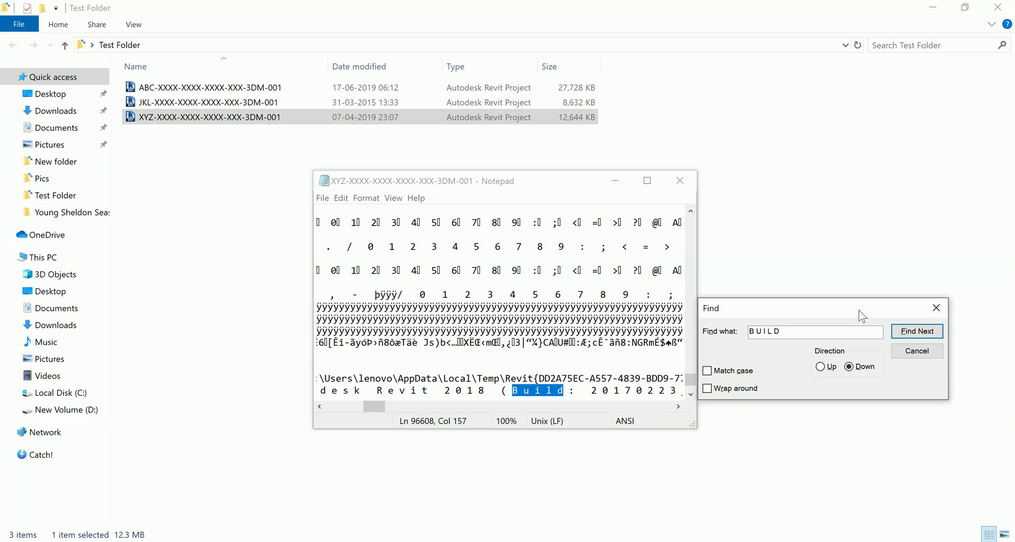